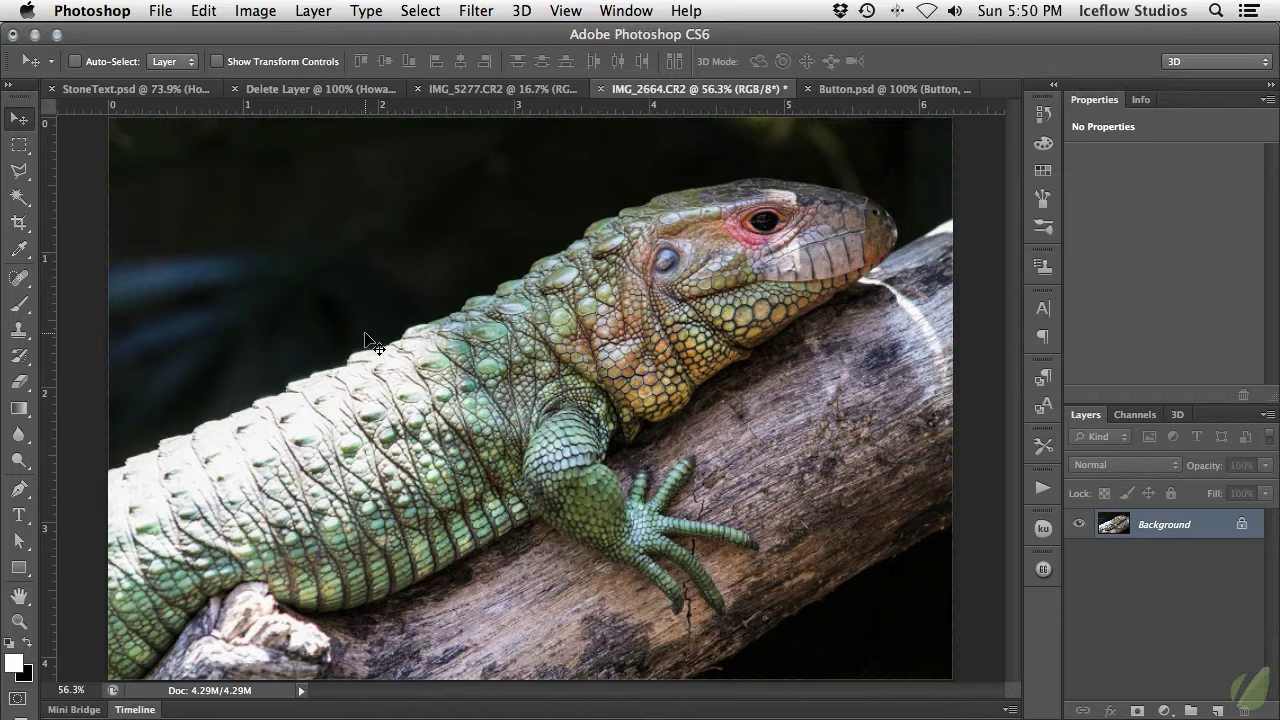
Convert the locked Background of the lizard photo into a regular, editable layer
key("alt+shift+super+s")
double_click(1212, 530, "alt")
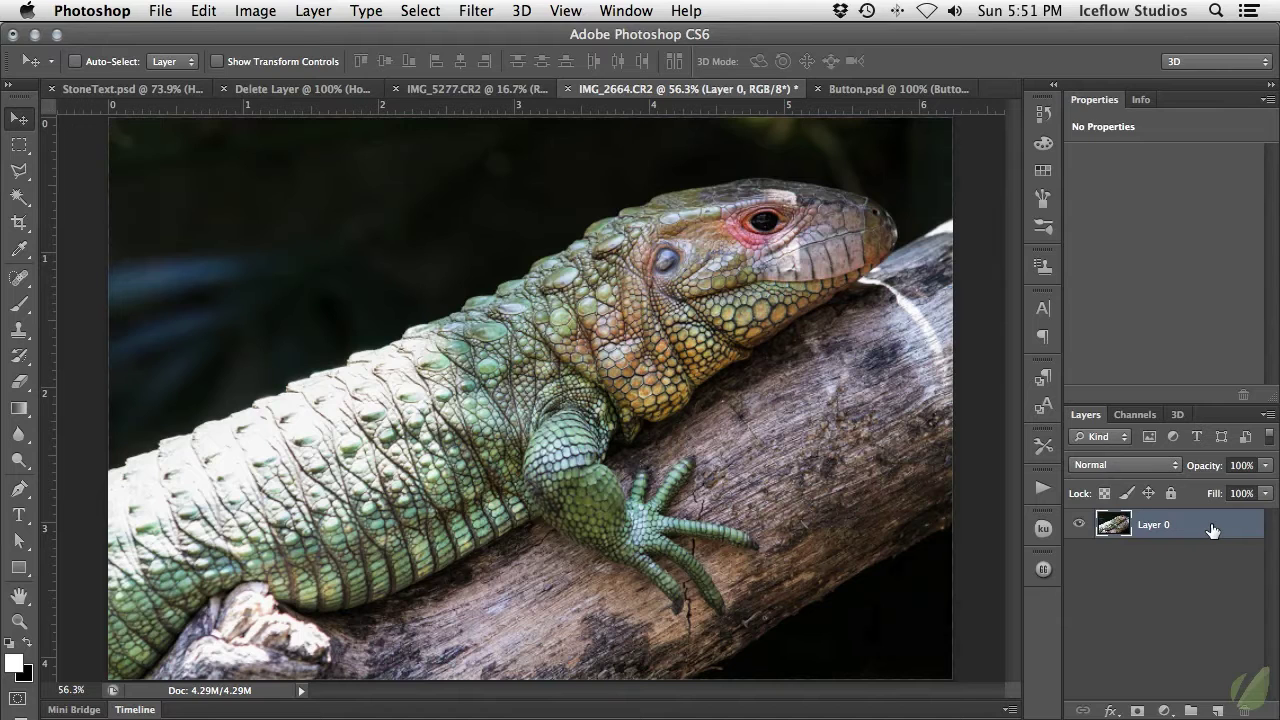
Try erasing the dark background above the lizard, first with a soft 200 px eraser and again with a harder 150 px one
key("e")
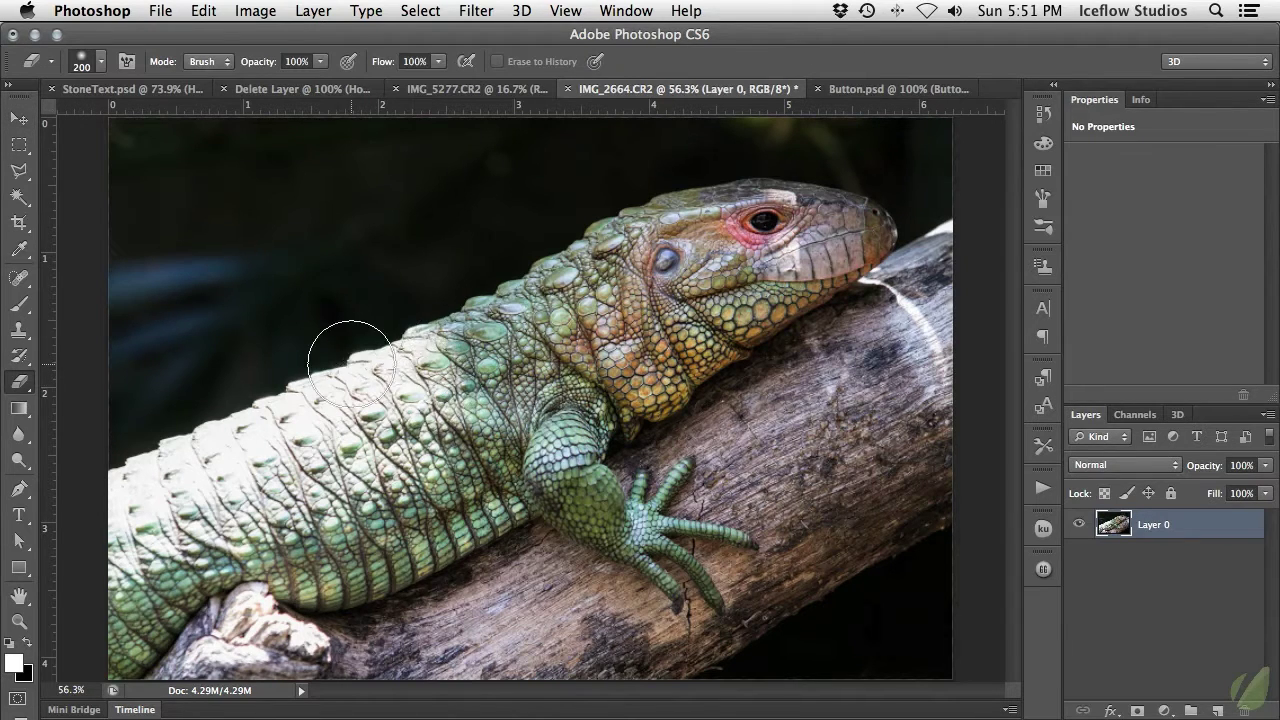
mouse_move(120, 394)
left_mouse_down()
mouse_move(144, 362)
mouse_move(243, 333)
mouse_move(168, 281)
mouse_move(182, 216)
mouse_move(97, 162)
mouse_move(216, 155)
mouse_move(319, 181)
mouse_move(291, 243)
mouse_move(329, 286)
mouse_move(393, 297)
mouse_move(398, 268)
mouse_move(446, 227)
mouse_move(502, 218)
mouse_move(545, 153)
mouse_move(626, 135)
left_mouse_up()
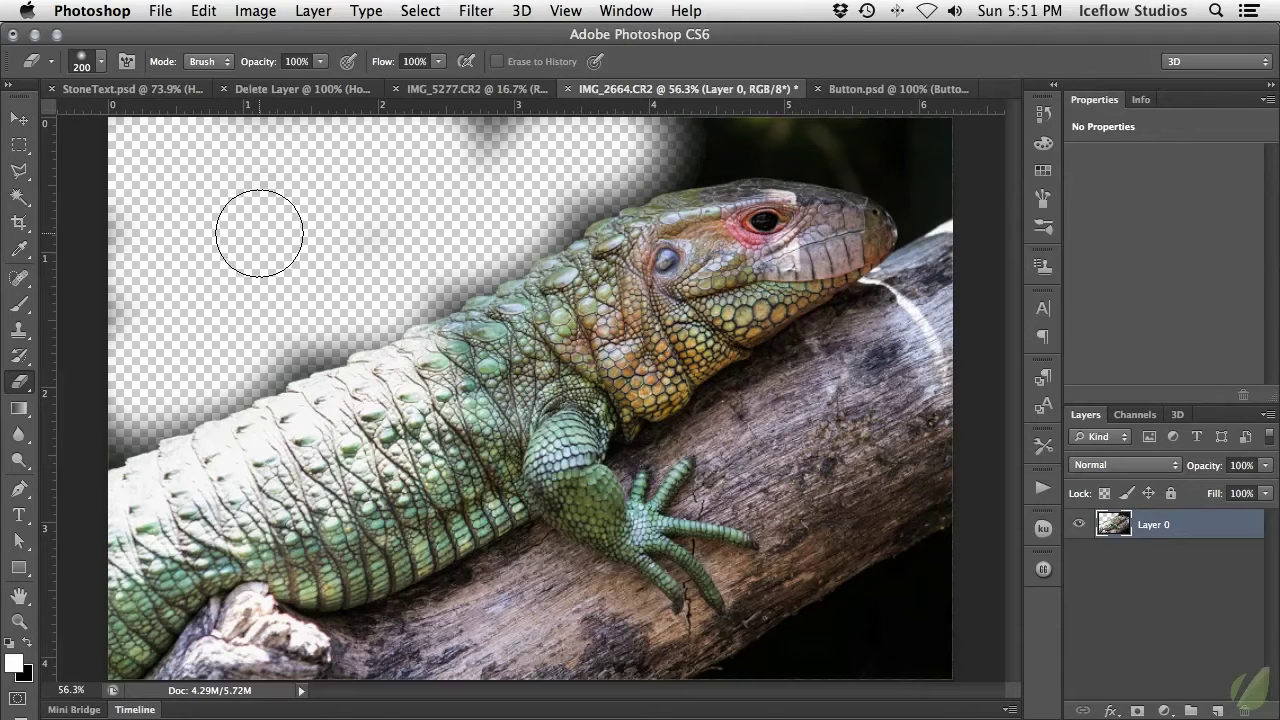
key("bracketleft")
key("bracketleft")
right_click(368, 240)
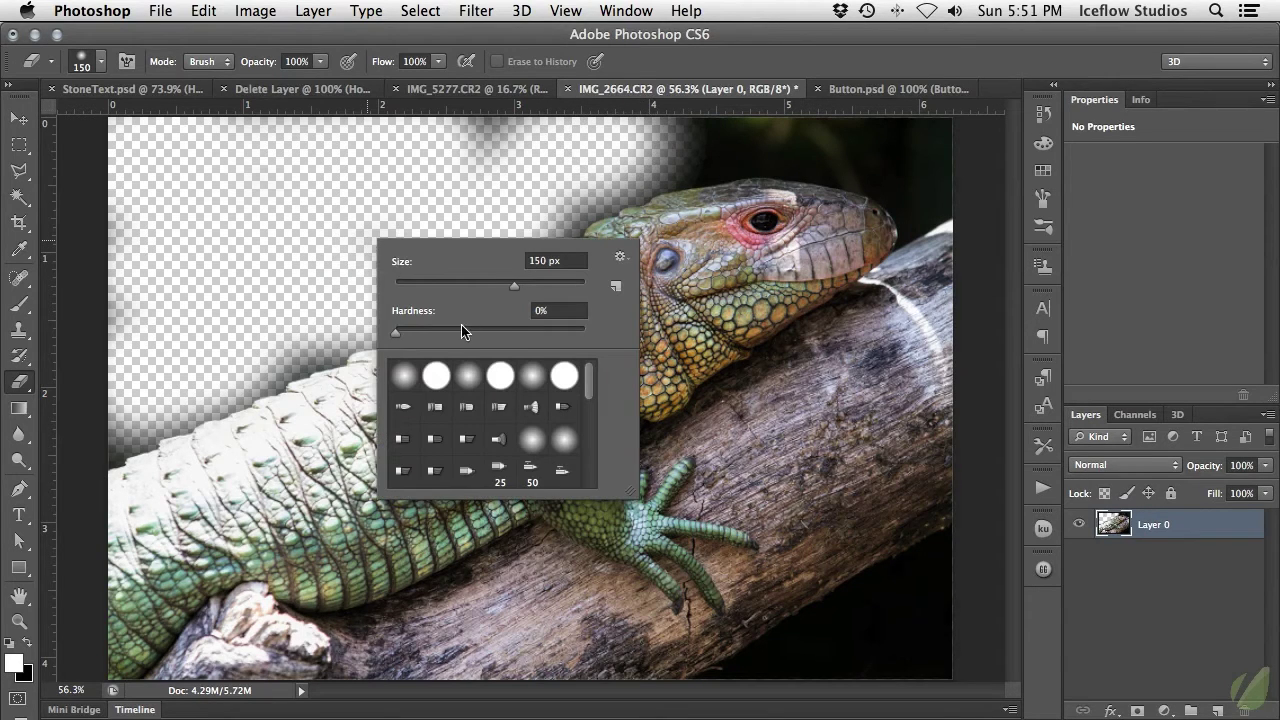
left_click(504, 328)
left_click(464, 226)
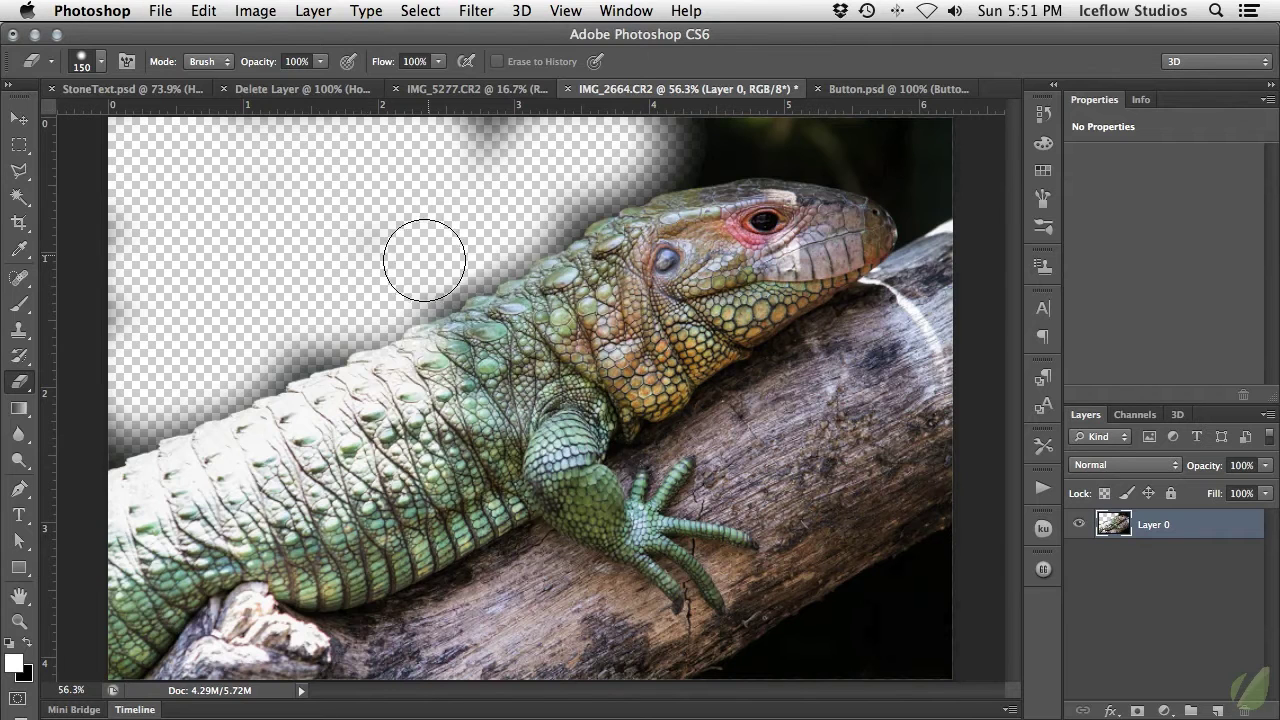
left_click_drag(500, 145, 465, 135)
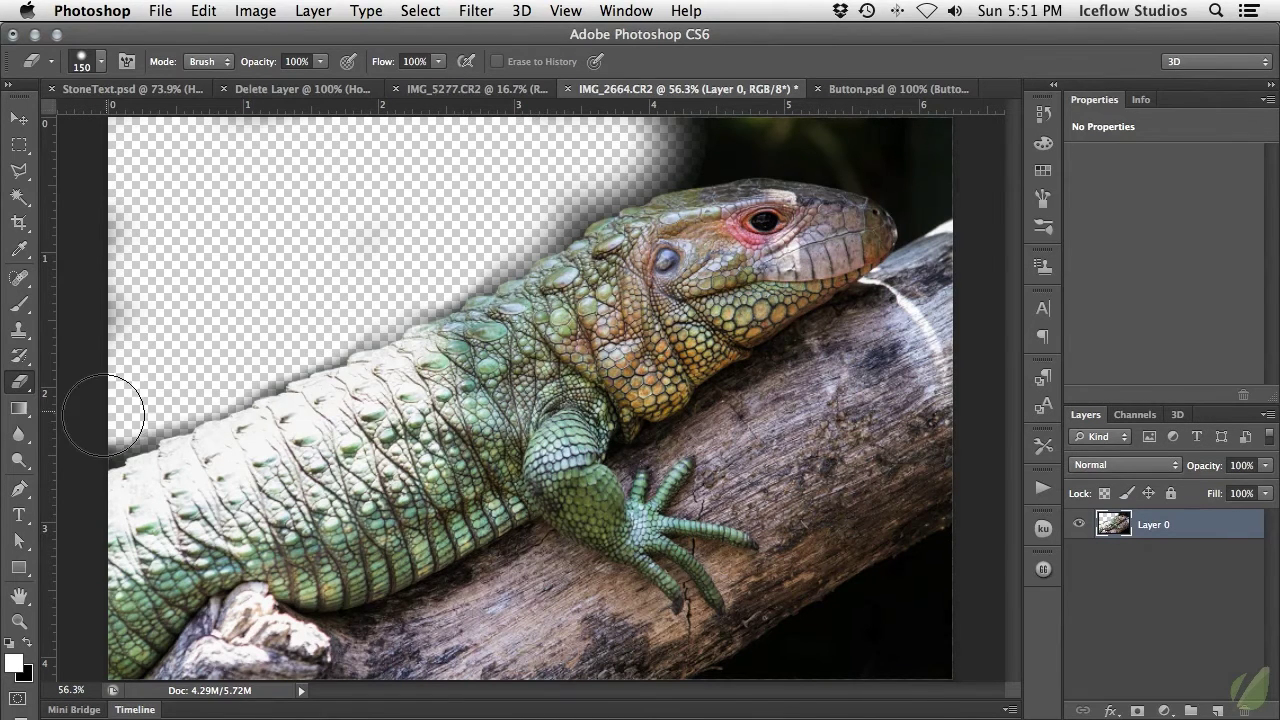
Undo all the eraser strokes on the lizard layer
key("super+alt+z")
key("super+alt+z")
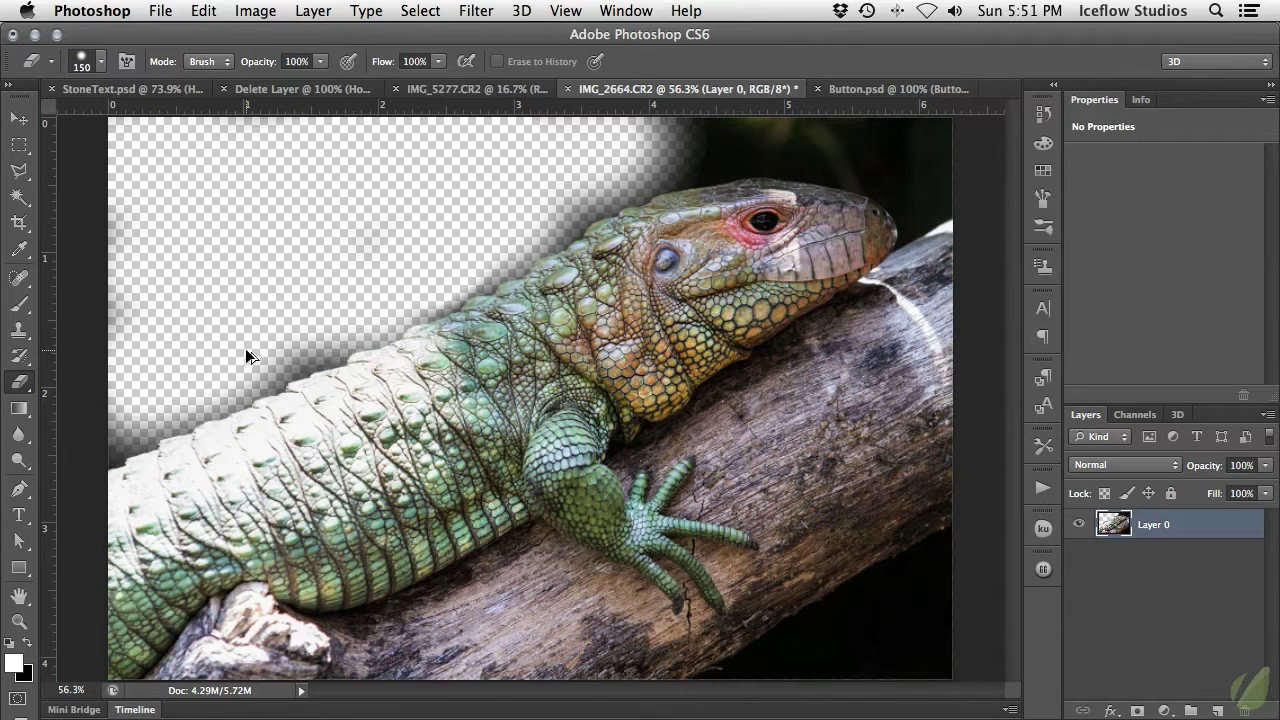
key("super+alt+z")
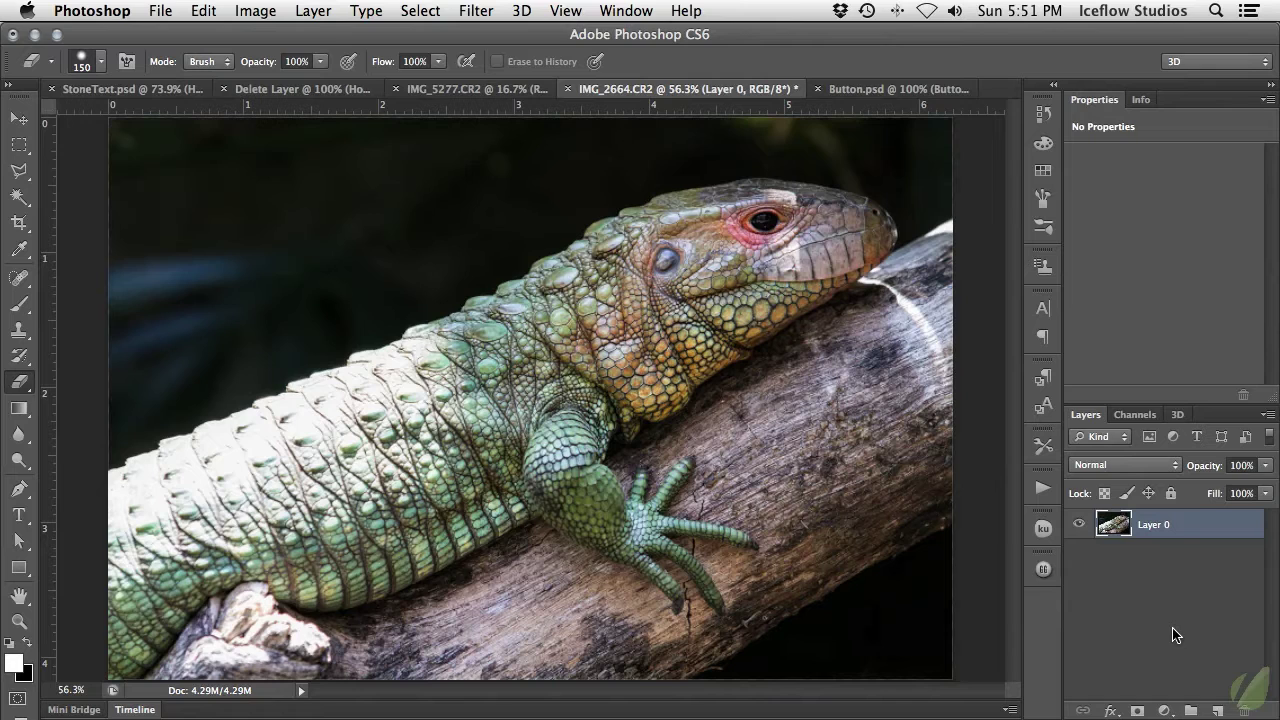
Add a white layer mask to Layer 0 and make black the foreground color
left_click(1142, 710)
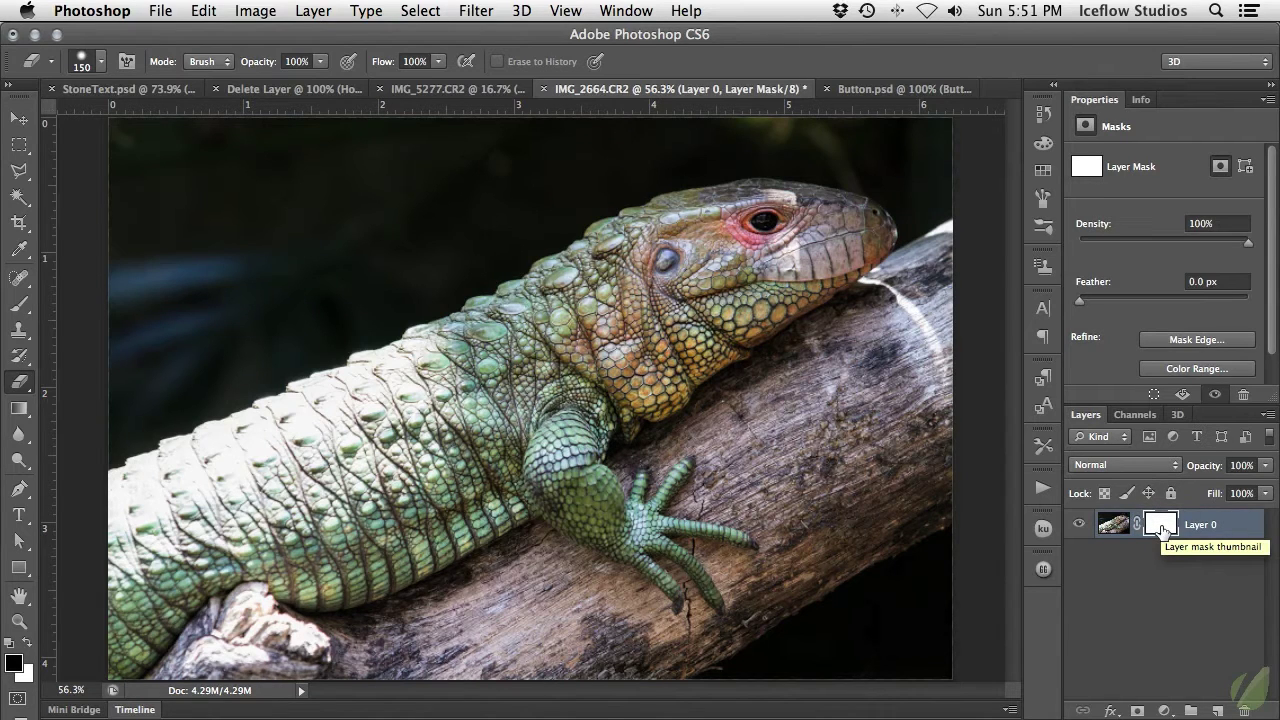
key("x")
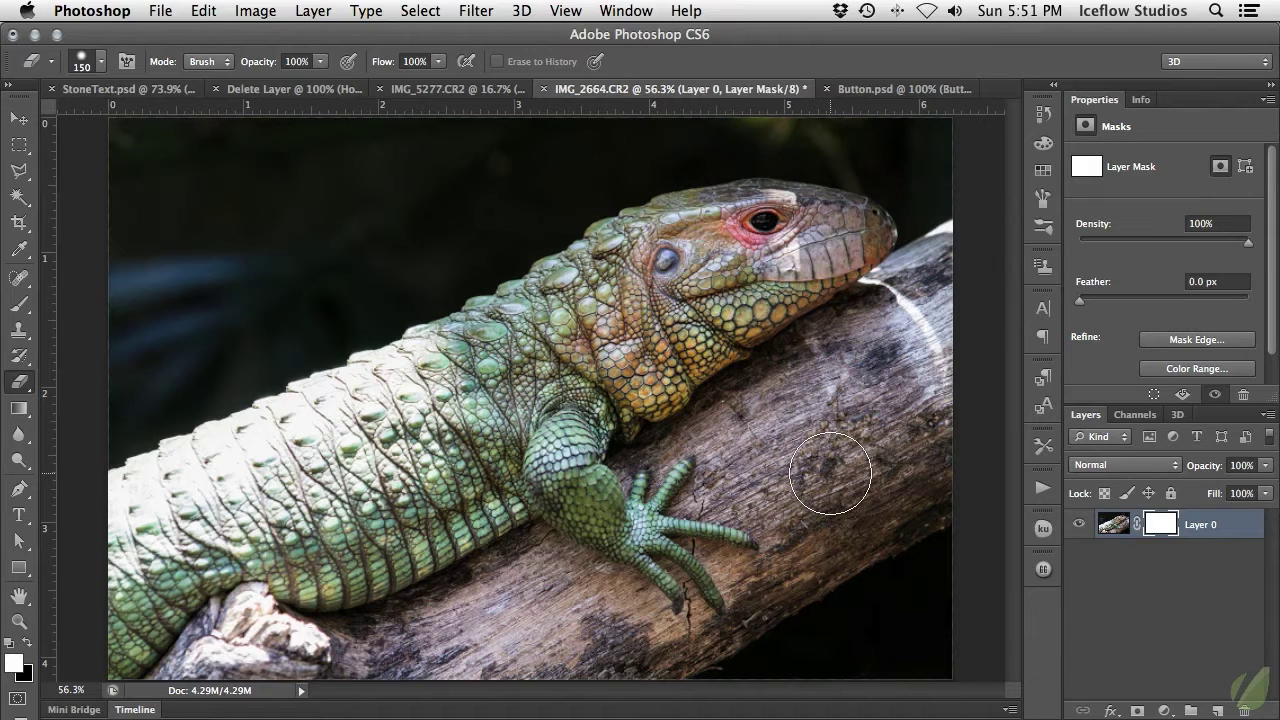
key("x")
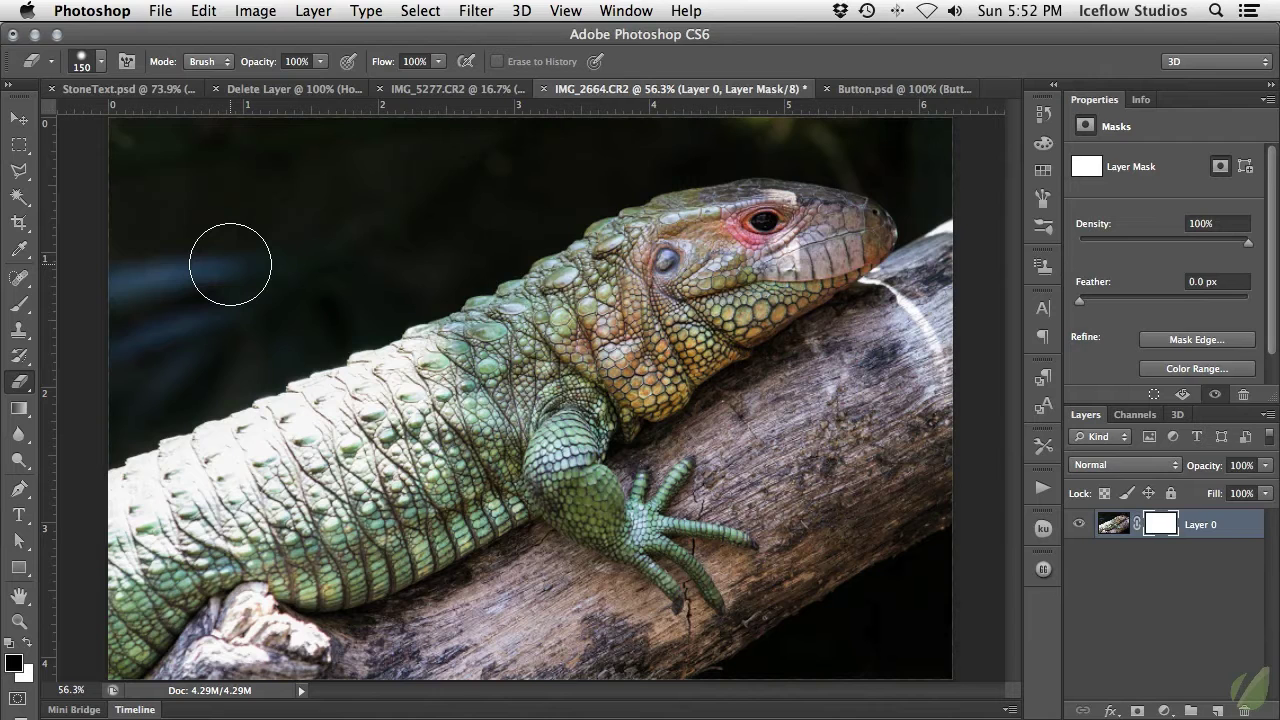
Paint black on the mask with a hard 90 px brush to hide the dark background above the lizard's back
right_click(230, 264)
left_click_drag(362, 360, 423, 360)
key("Return")
key("b")
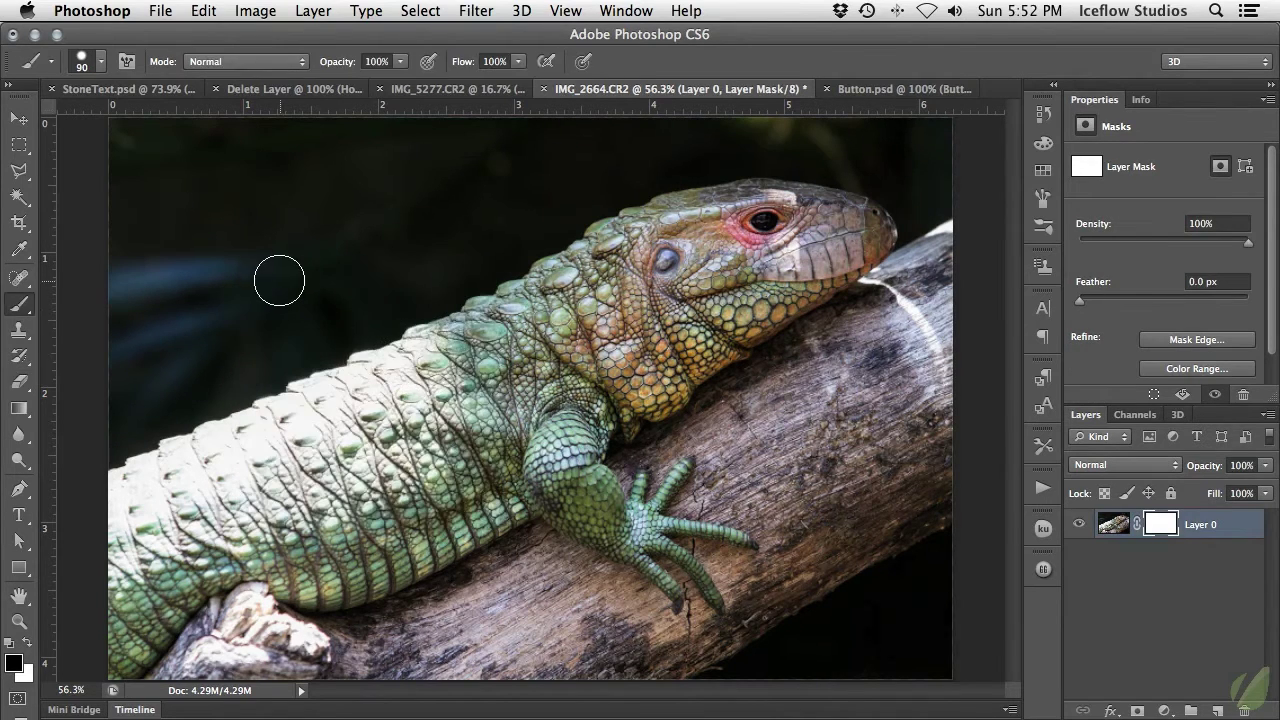
right_click(277, 278)
key("Return")
mouse_move(134, 202)
left_mouse_down()
mouse_move(78, 134)
mouse_move(66, 163)
mouse_move(155, 197)
mouse_move(157, 246)
mouse_move(210, 227)
mouse_move(178, 266)
mouse_move(196, 286)
mouse_move(113, 433)
mouse_move(341, 335)
mouse_move(550, 223)
mouse_move(257, 290)
mouse_move(103, 345)
mouse_move(239, 348)
mouse_move(320, 319)
mouse_move(248, 280)
mouse_move(346, 203)
mouse_move(345, 182)
mouse_move(258, 148)
mouse_move(149, 137)
mouse_move(351, 134)
mouse_move(287, 165)
mouse_move(287, 236)
mouse_move(361, 267)
mouse_move(361, 320)
mouse_move(386, 317)
mouse_move(119, 440)
left_mouse_up()
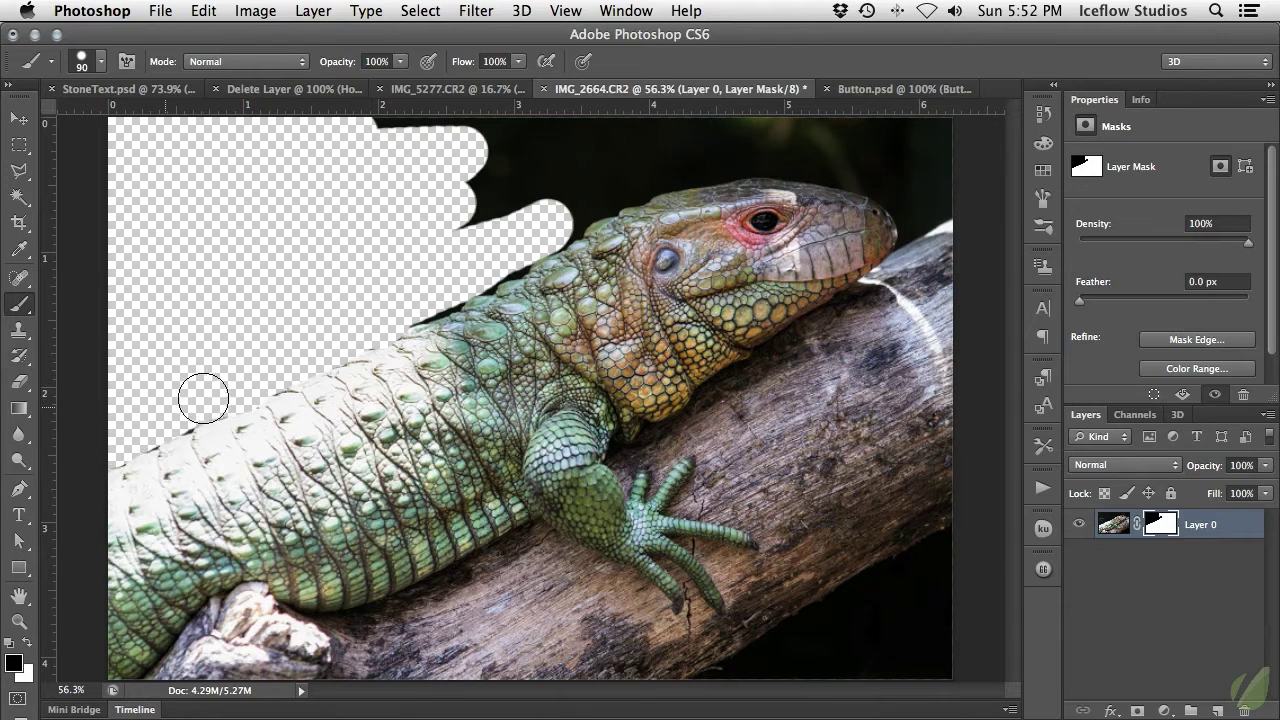
Paint white on the mask along and above the lizard's back to restore hidden areas
key("x")
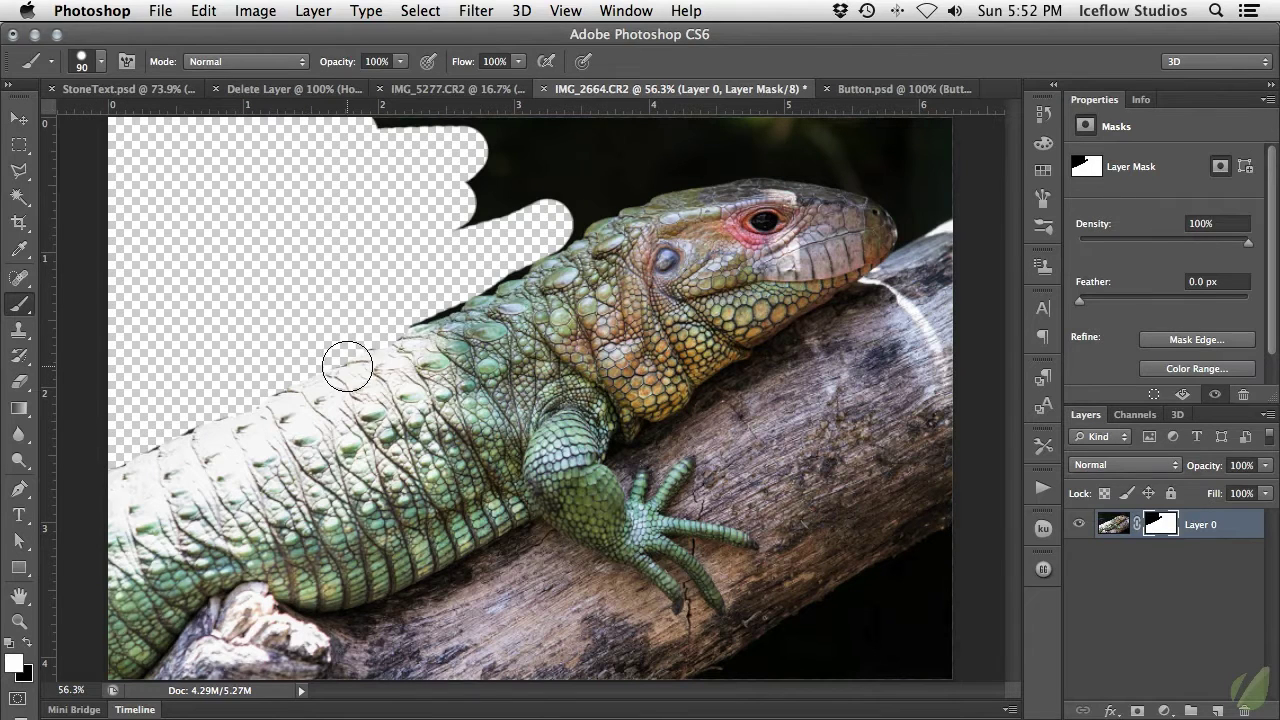
mouse_move(374, 331)
left_mouse_down()
mouse_move(377, 297)
mouse_move(506, 272)
mouse_move(572, 210)
mouse_move(420, 283)
mouse_move(391, 267)
mouse_move(484, 187)
mouse_move(416, 131)
mouse_move(389, 138)
mouse_move(404, 227)
mouse_move(348, 297)
mouse_move(392, 309)
mouse_move(377, 330)
mouse_move(473, 286)
mouse_move(449, 212)
mouse_move(452, 166)
left_mouse_up()
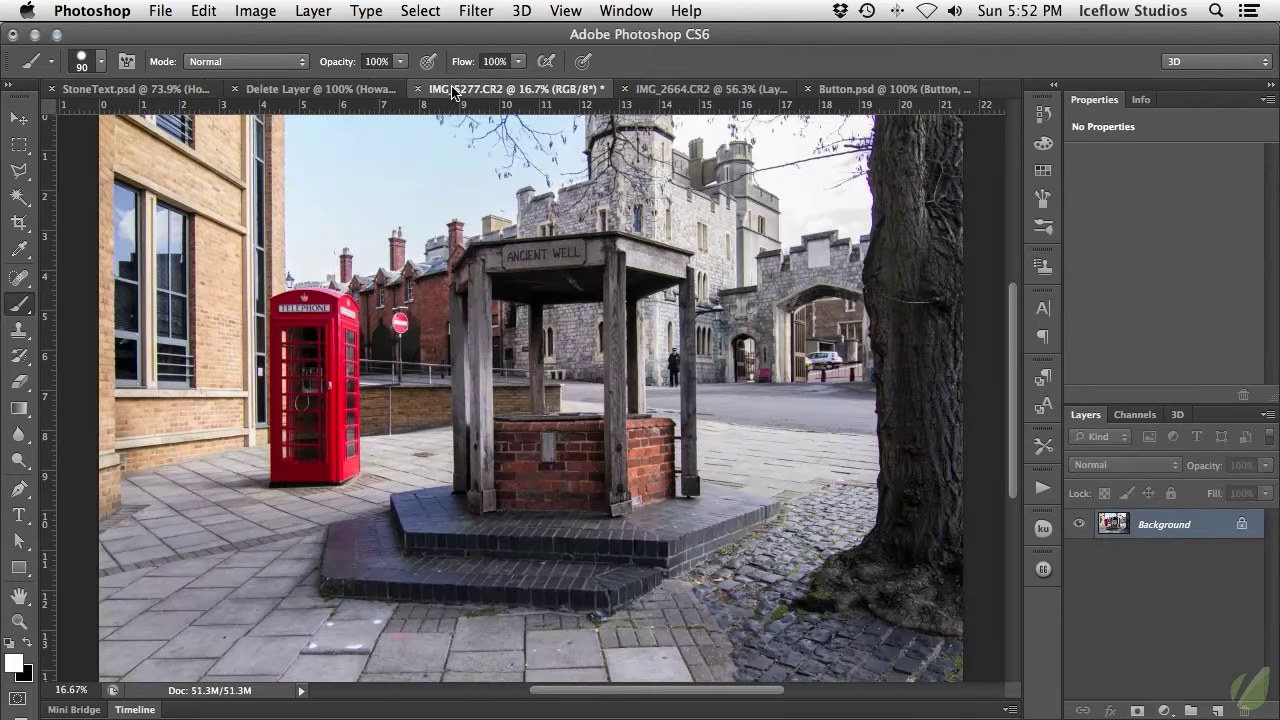
In the IMG_5277.CR2 document, add a Hue/Saturation adjustment layer with Hue set to -142
left_click(450, 89)
left_click(1163, 710)
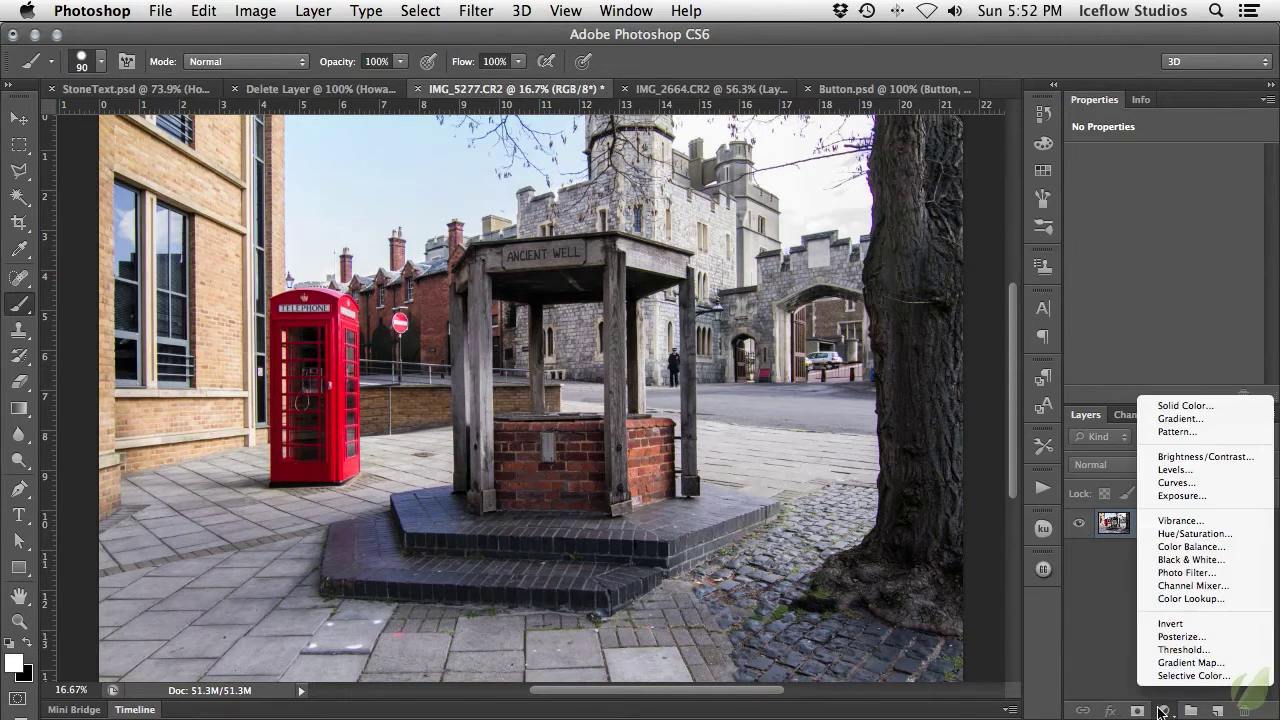
left_click(1195, 533)
left_click_drag(1164, 231, 1092, 235)
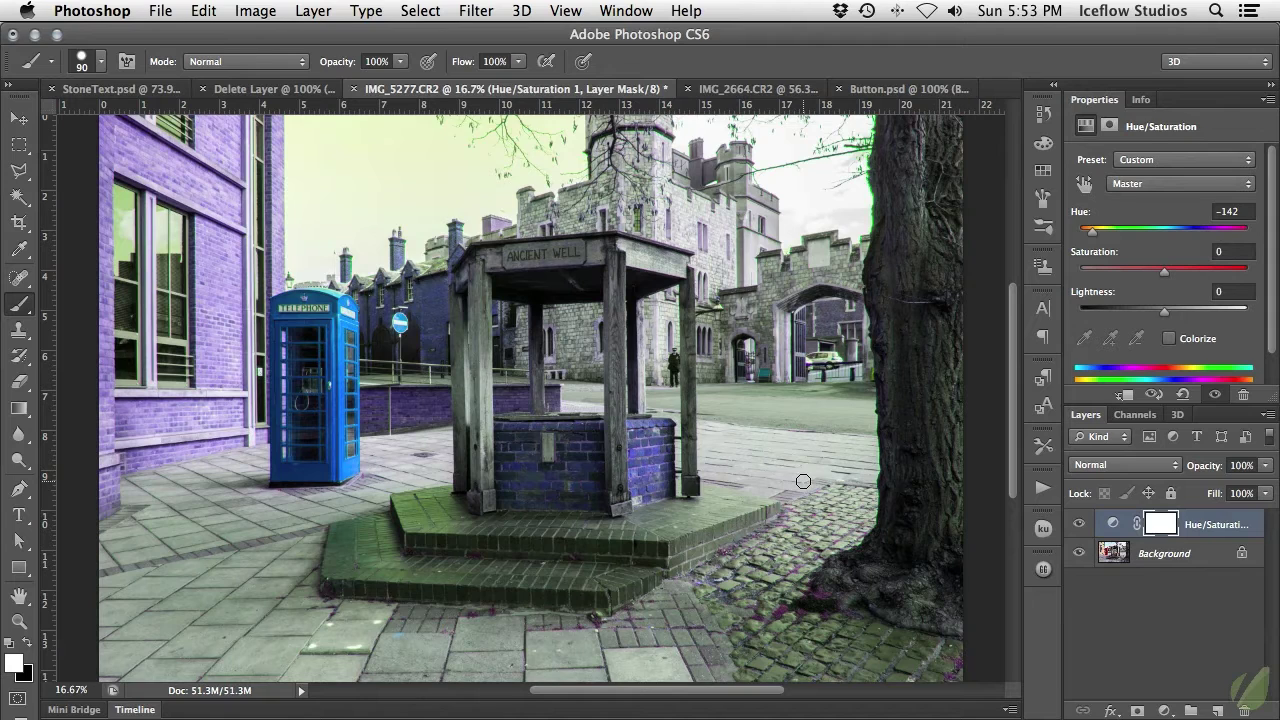
Invert the Hue/Saturation mask to black and paint white over the telephone box with a 200 px brush
key("bracketright")
key("bracketright")
key("bracketright")
key("bracketright")
key("bracketright")
key("ctrl+i")
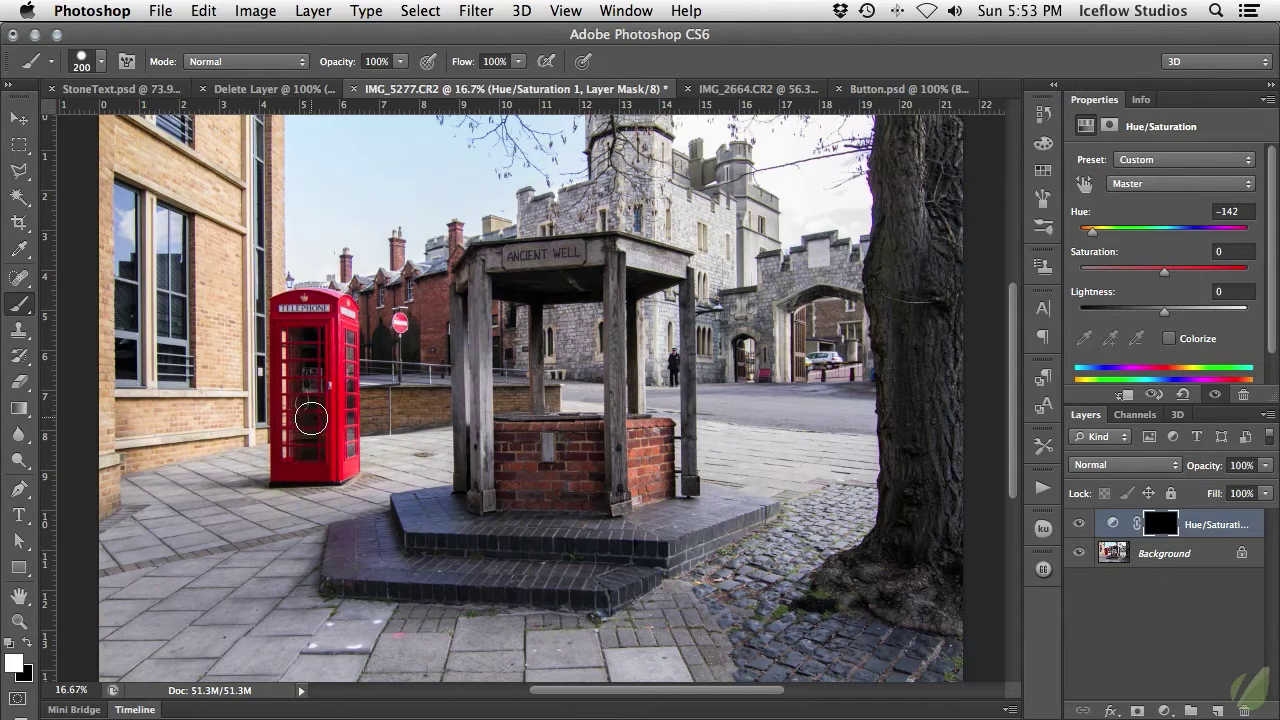
mouse_move(314, 430)
left_mouse_down()
mouse_move(314, 375)
mouse_move(322, 438)
mouse_move(331, 322)
mouse_move(344, 458)
mouse_move(284, 468)
mouse_move(298, 458)
mouse_move(282, 311)
mouse_move(334, 309)
mouse_move(345, 435)
mouse_move(343, 323)
mouse_move(322, 310)
left_mouse_up()
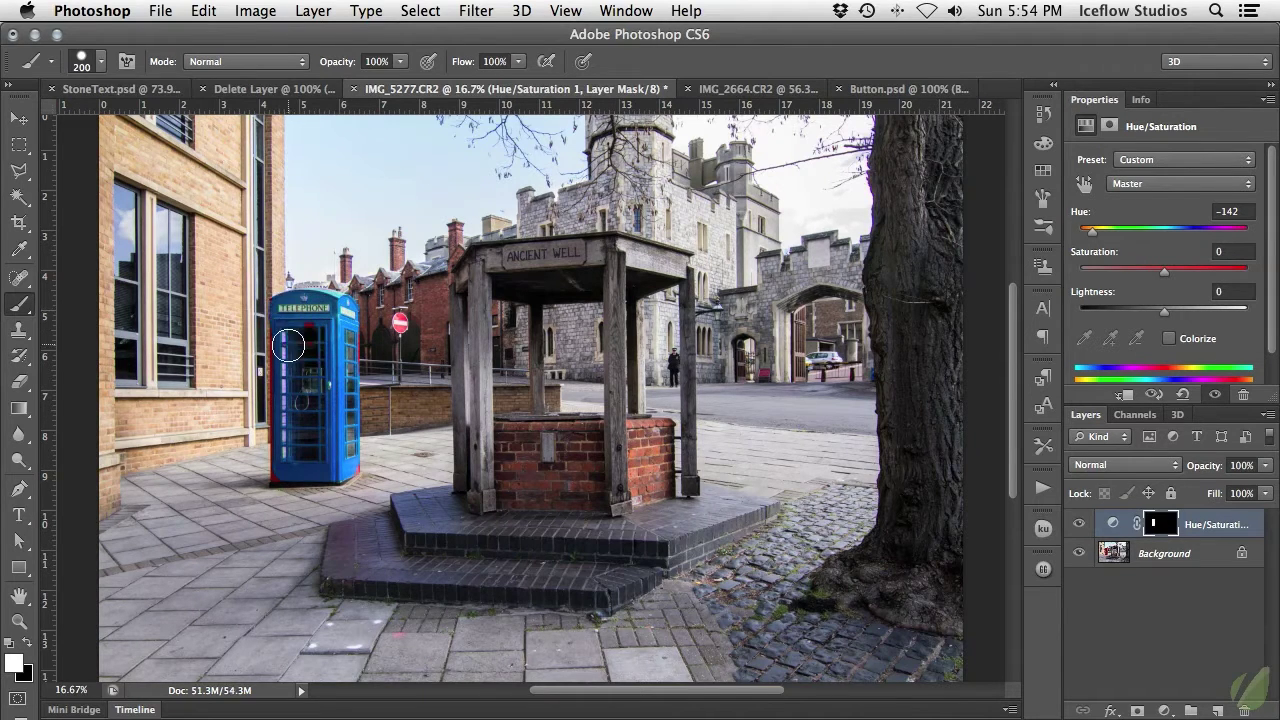
left_click_drag(286, 475, 342, 464)
Disable the Hue/Saturation layer's mask to view the unmasked adjustment, and enable the mask again
right_click(1159, 523)
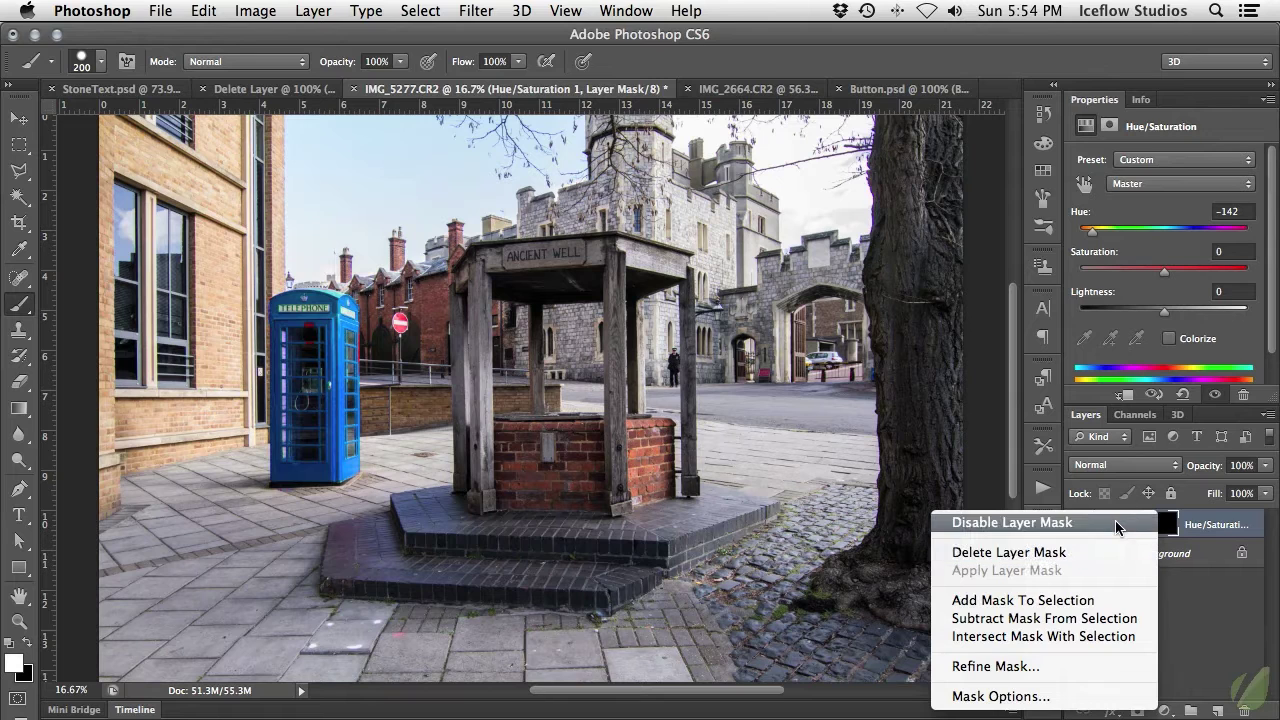
left_click(1012, 522)
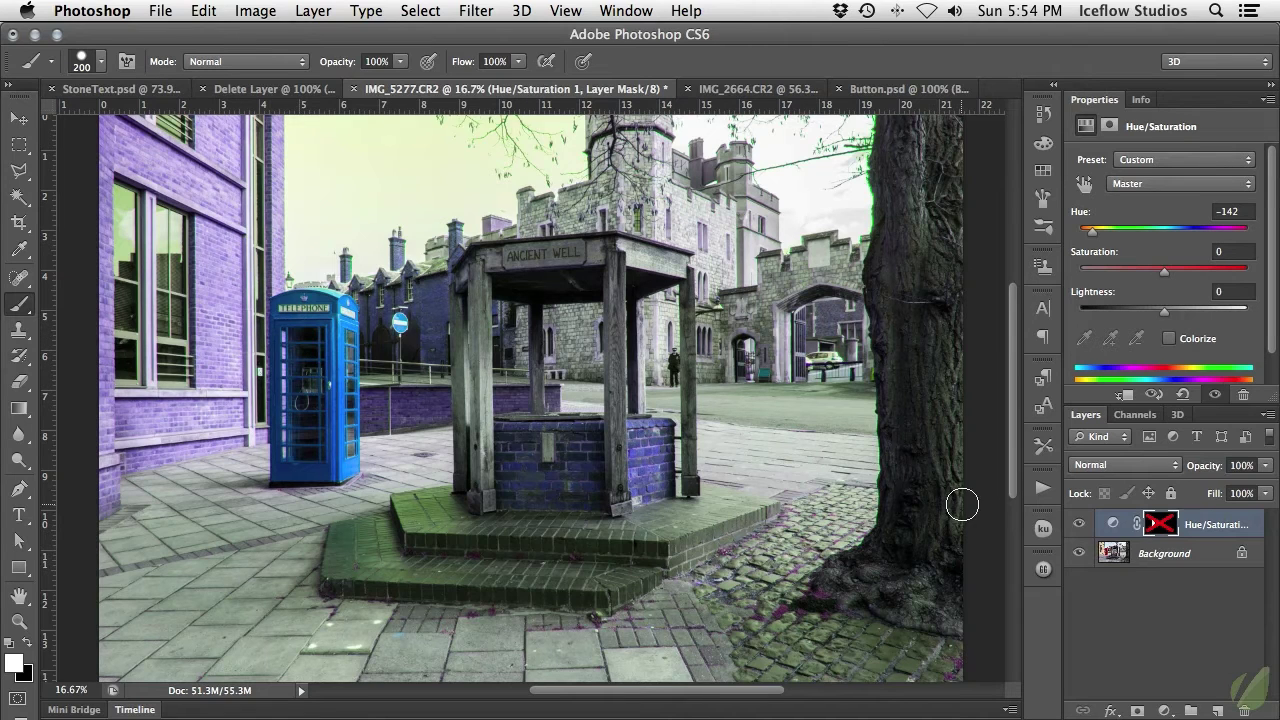
right_click(1160, 527)
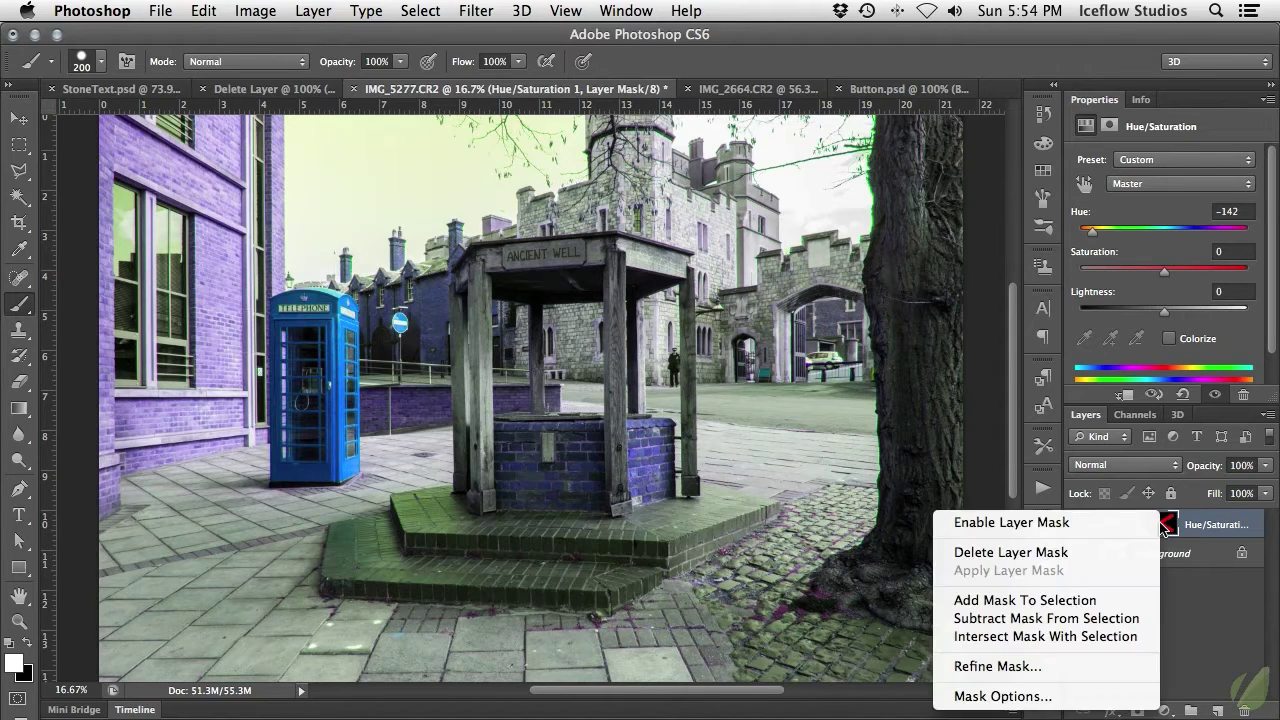
left_click(1163, 527)
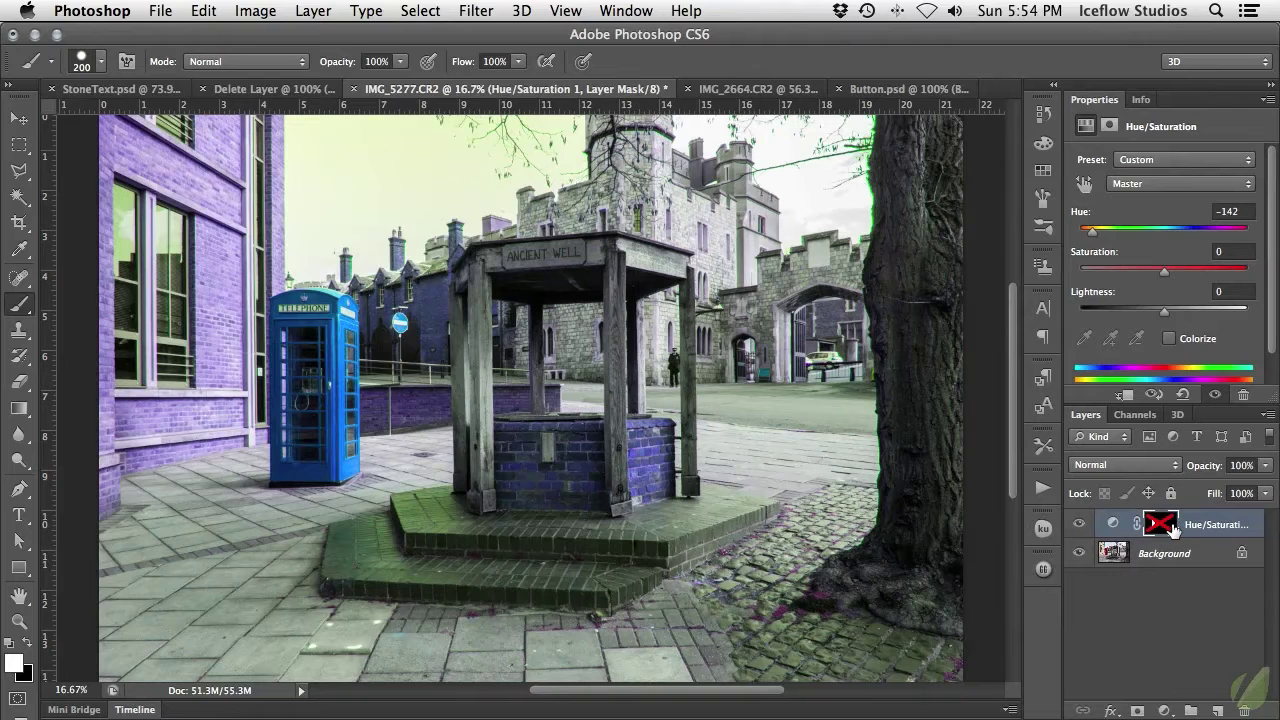
left_click(1166, 529)
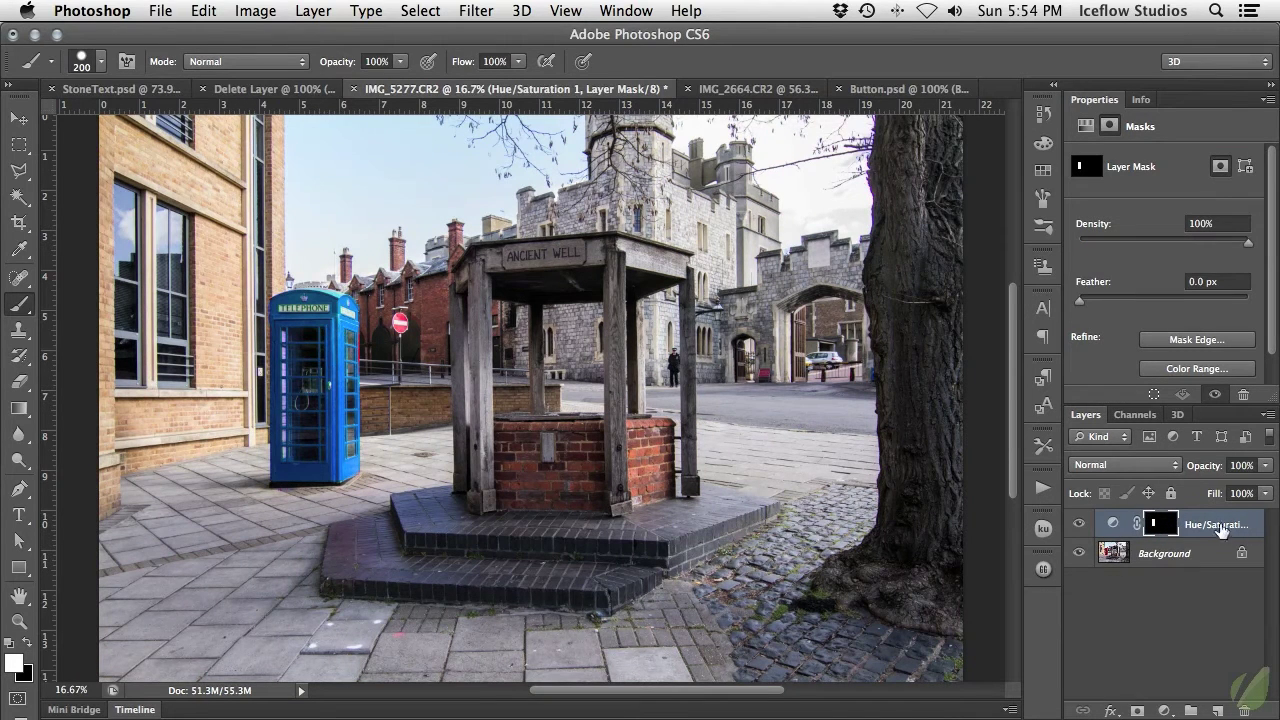
right_click(1159, 527)
left_click(1162, 526)
Try out the Hue/Saturation mask's density, leaving it at 100%, and set its feather to 1.4 px
mouse_move(1152, 523)
left_mouse_down()
mouse_move(1242, 708)
mouse_move(1159, 526)
left_mouse_up()
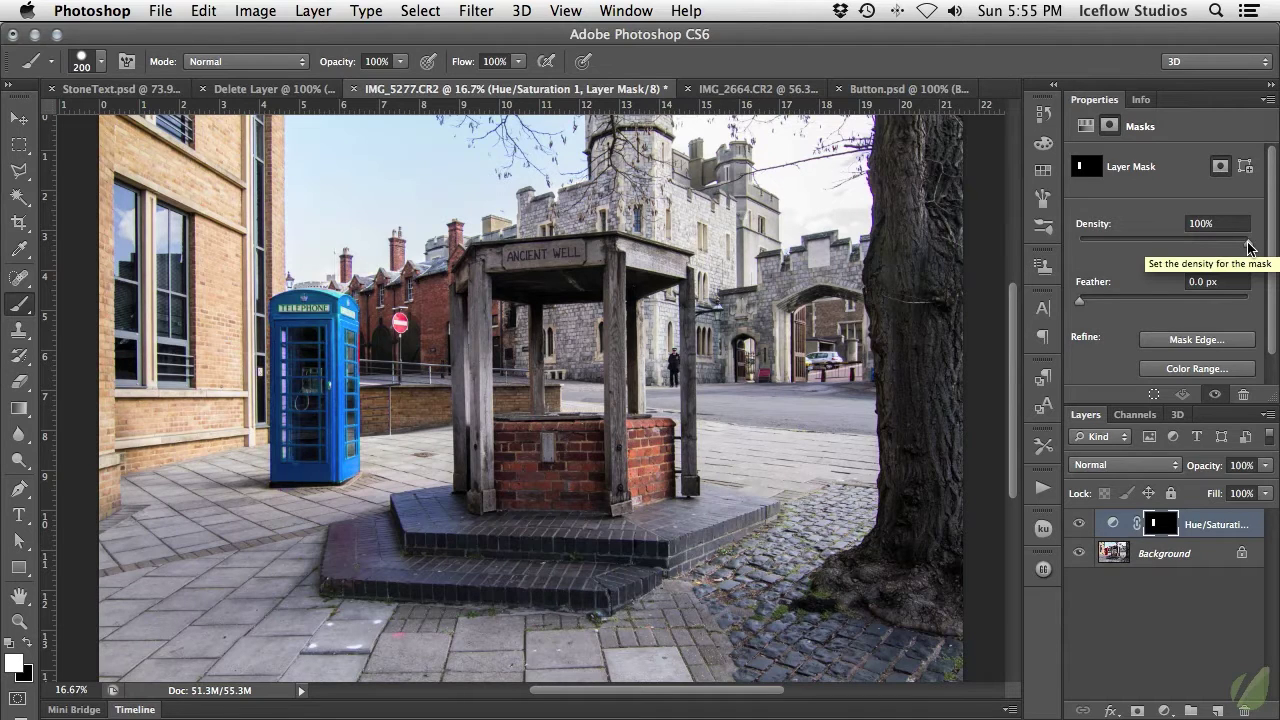
left_click_drag(1248, 247, 1277, 243)
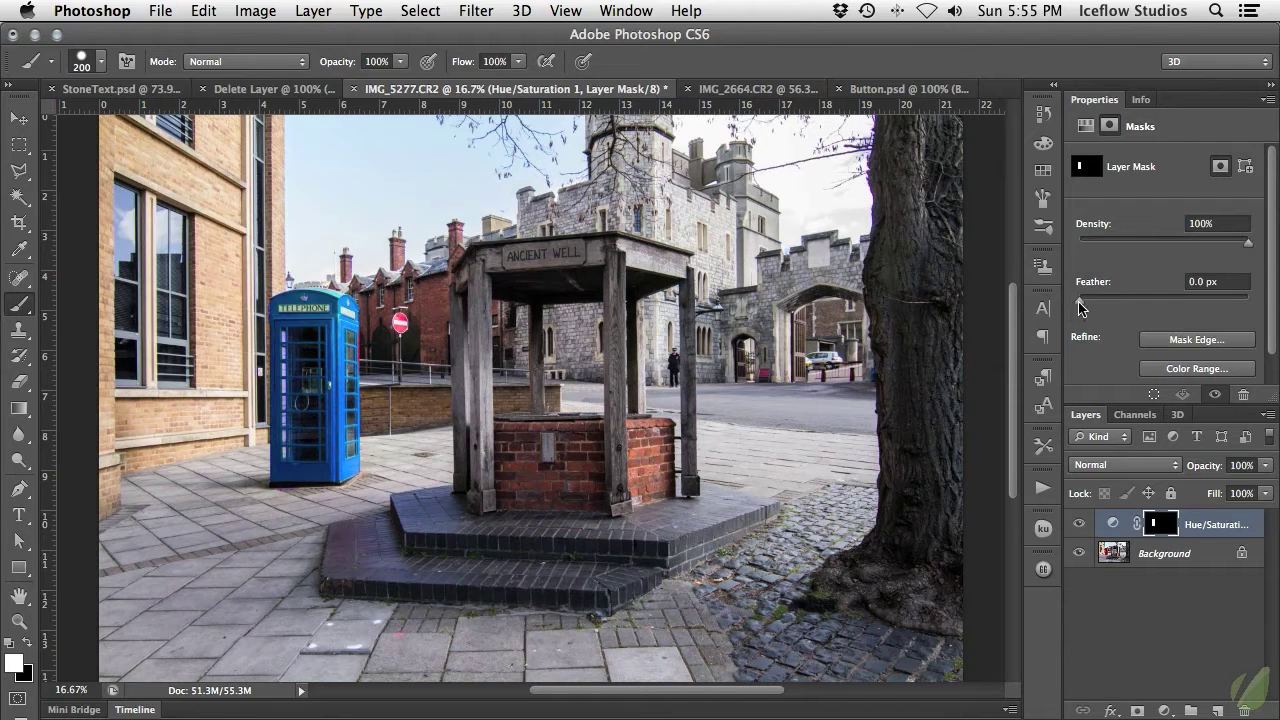
mouse_move(1080, 306)
left_mouse_down()
mouse_move(1203, 306)
mouse_move(1091, 300)
left_mouse_up()
Refine the mask edge with Smooth 40, Feather 5.1 px and Contrast 20%, output to the layer mask
scroll(1109, 309, "down", 3)
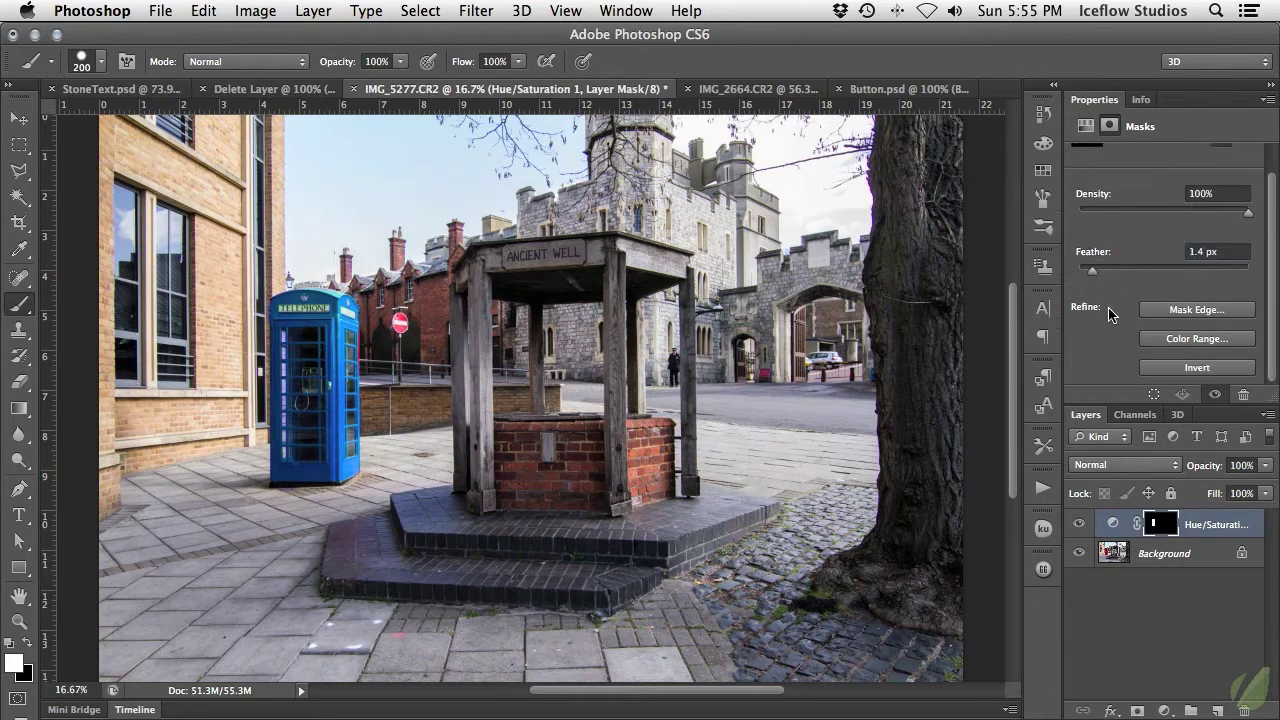
left_click(1177, 312)
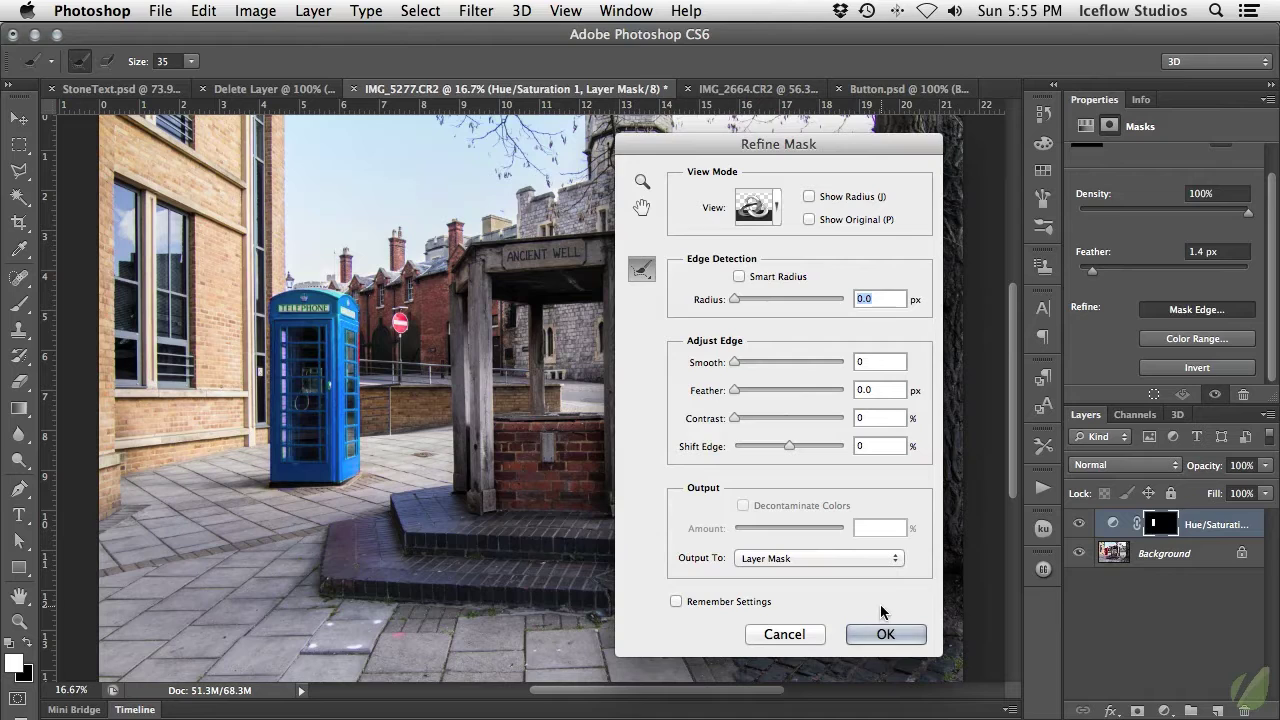
left_click_drag(735, 362, 751, 419)
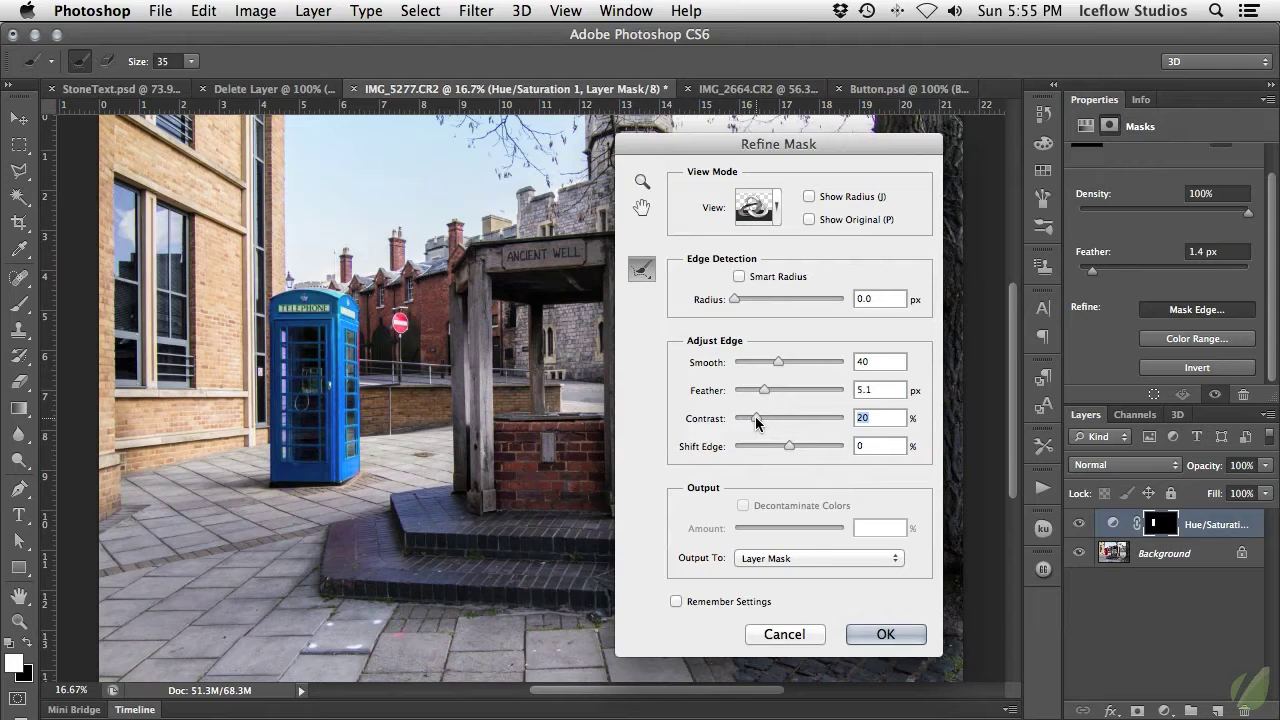
left_click(886, 634)
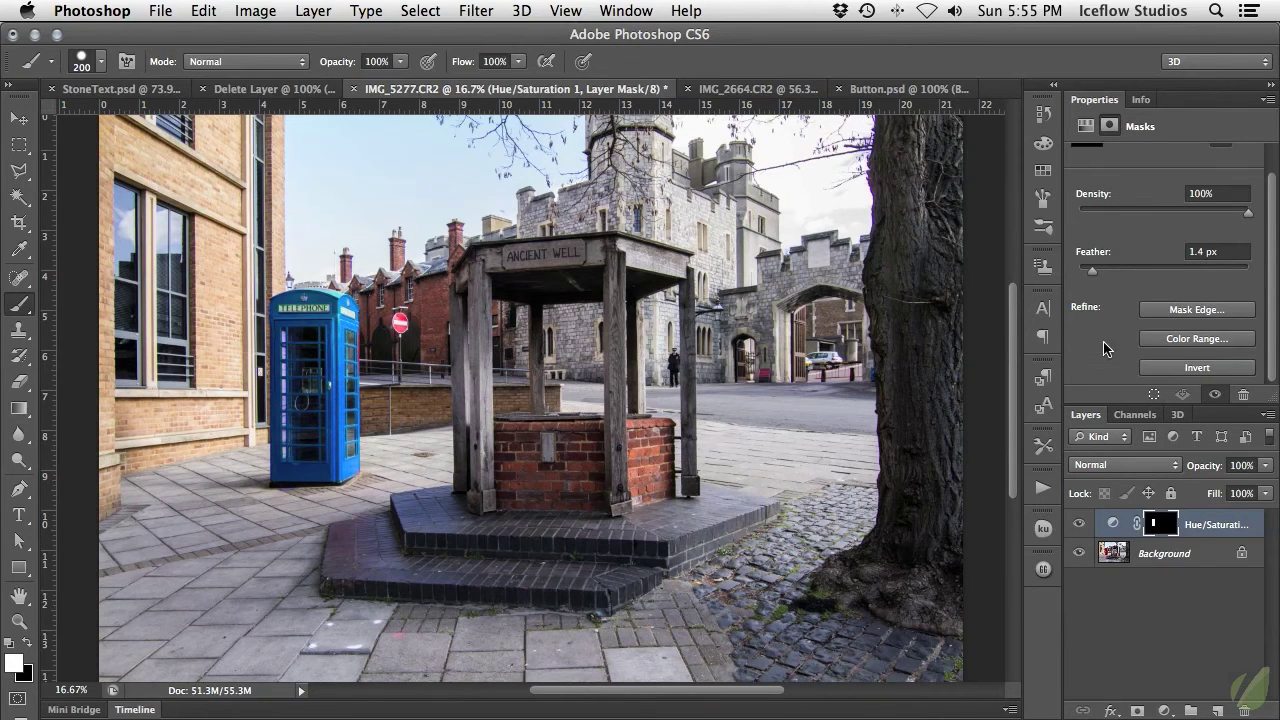